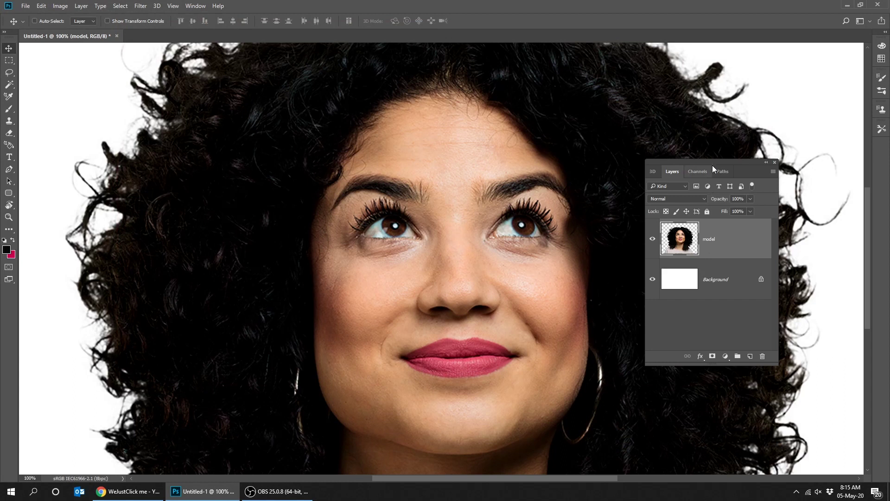
- Duplicate the model layer, creating a model copy above the original
{"action": "left_click_drag", "start_coordinate": [713, 164], "coordinate": [714, 136]}
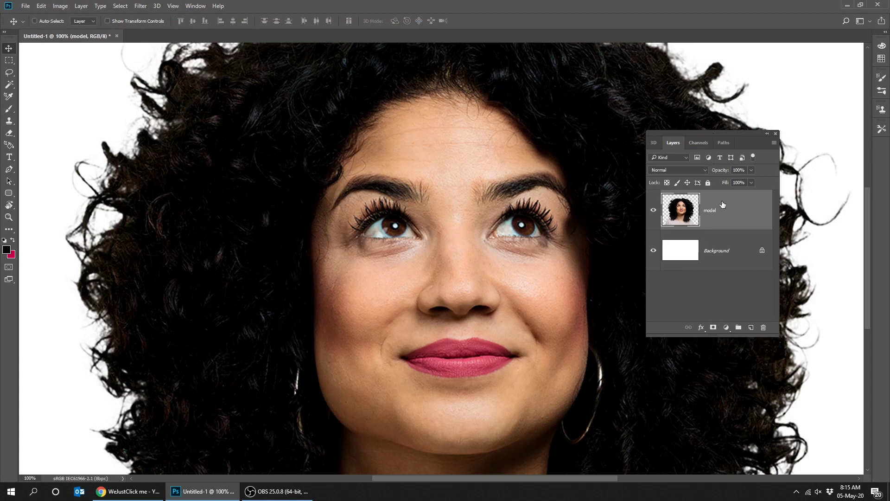
{"action": "left_click_drag", "start_coordinate": [714, 222], "coordinate": [752, 327]}
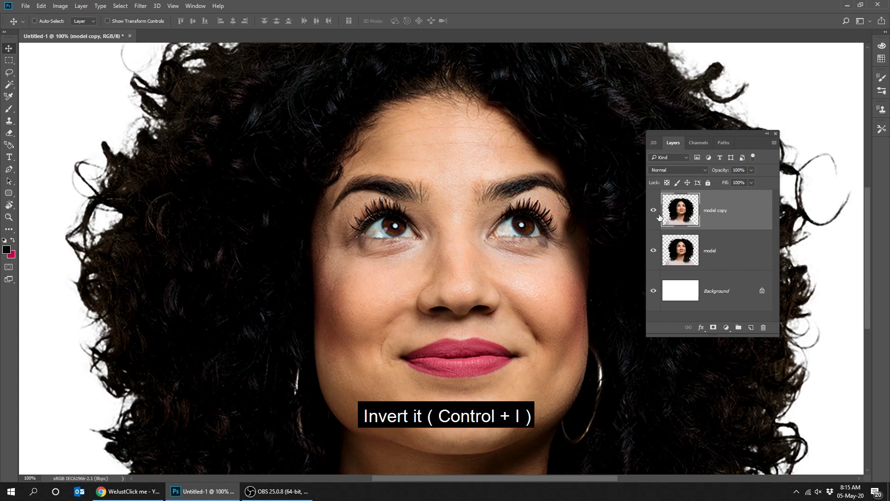
- Invert the model copy's colours and set its blend mode to Vivid Light
{"action": "key", "text": "ctrl+i"}
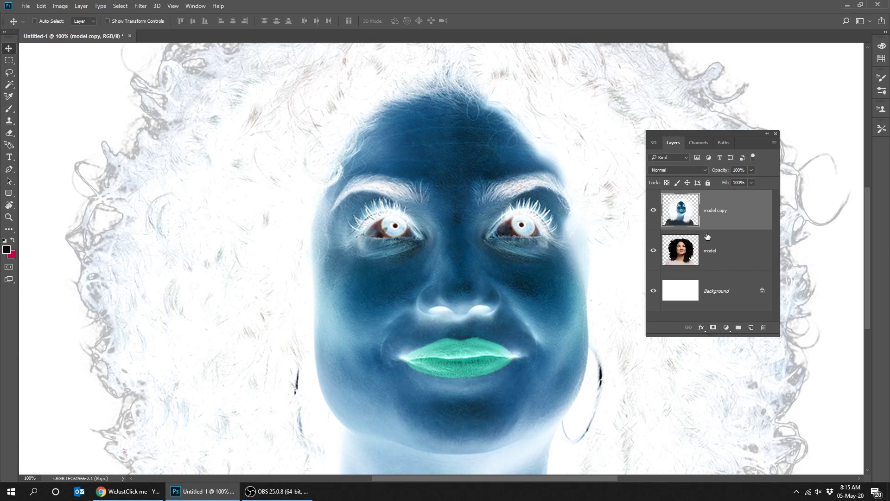
{"action": "left_click", "coordinate": [678, 169]}
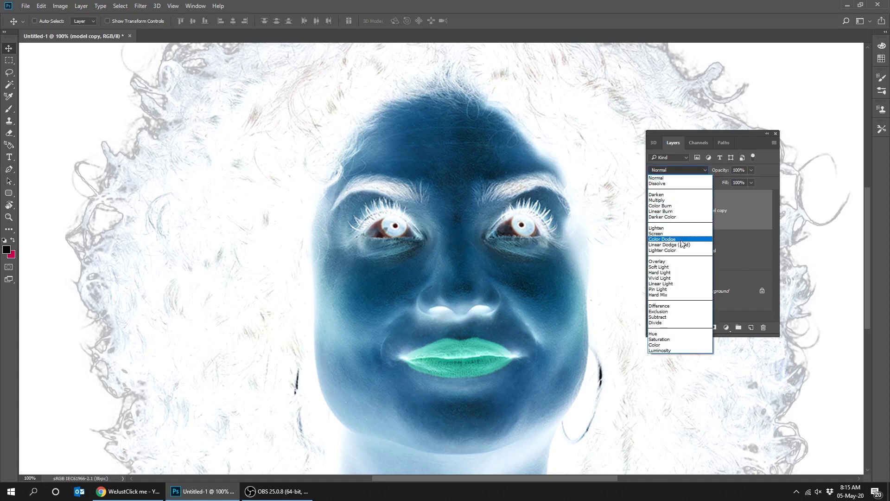
{"action": "left_click", "coordinate": [682, 278]}
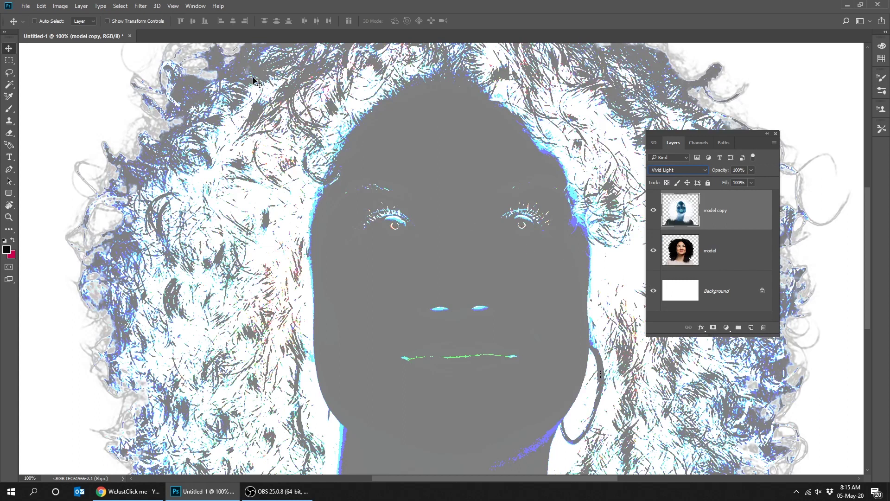
{"action": "left_click", "coordinate": [142, 9]}
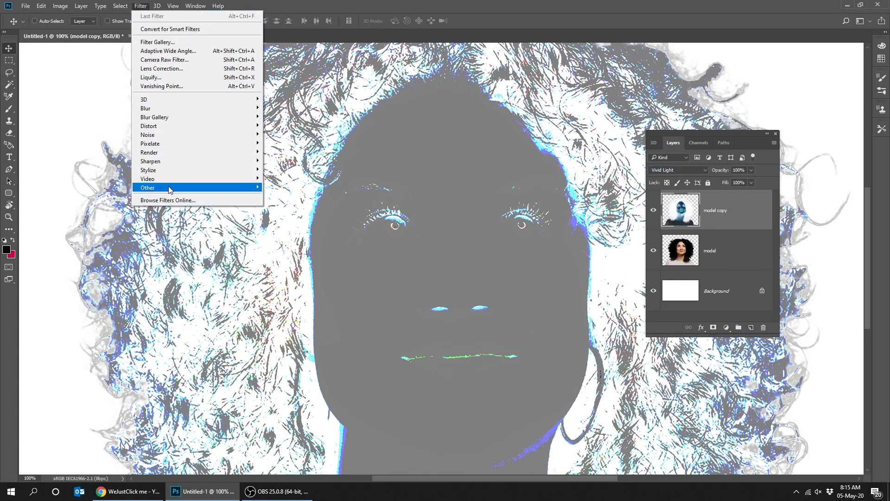
{"action": "mouse_move", "coordinate": [160, 187]}
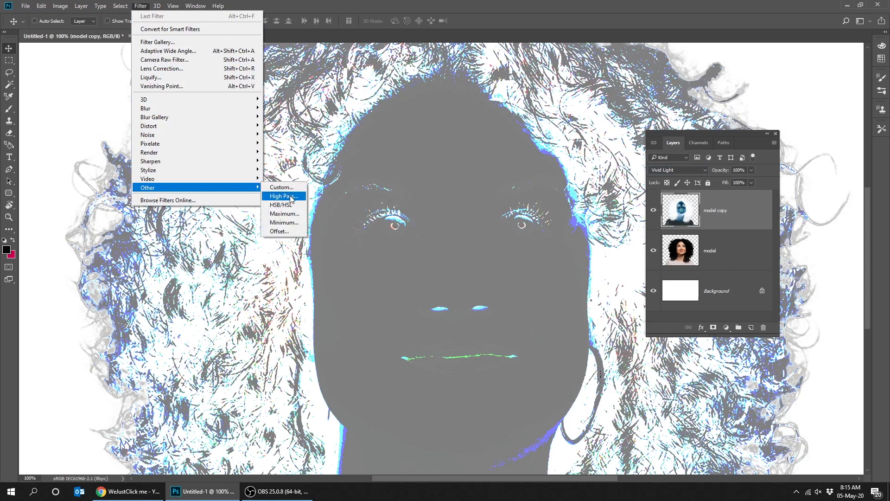
- Apply a High Pass filter with a 24-pixel radius to the model copy
{"action": "left_click", "coordinate": [291, 199]}
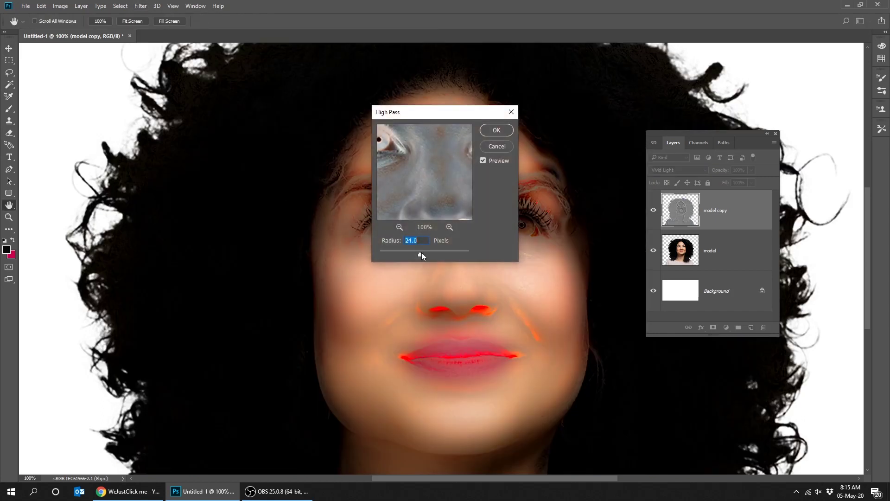
{"action": "left_click", "coordinate": [421, 241]}
{"action": "left_click", "coordinate": [500, 129]}
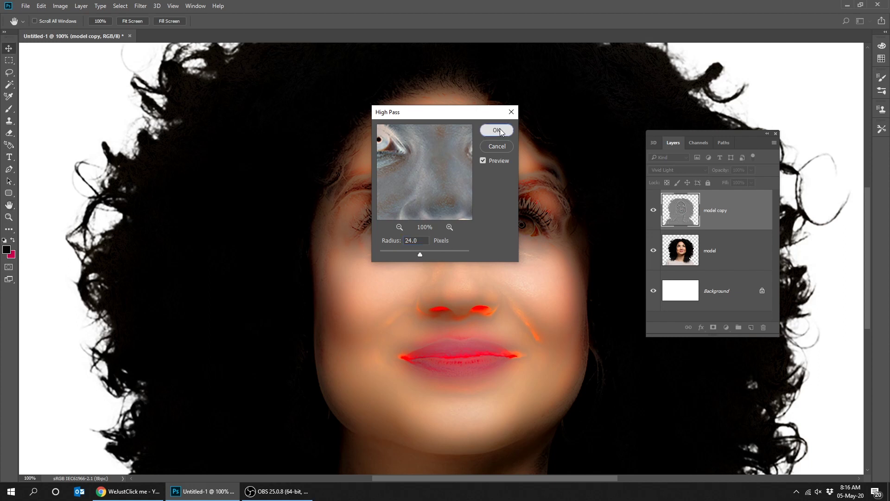
{"action": "left_click", "coordinate": [145, 6]}
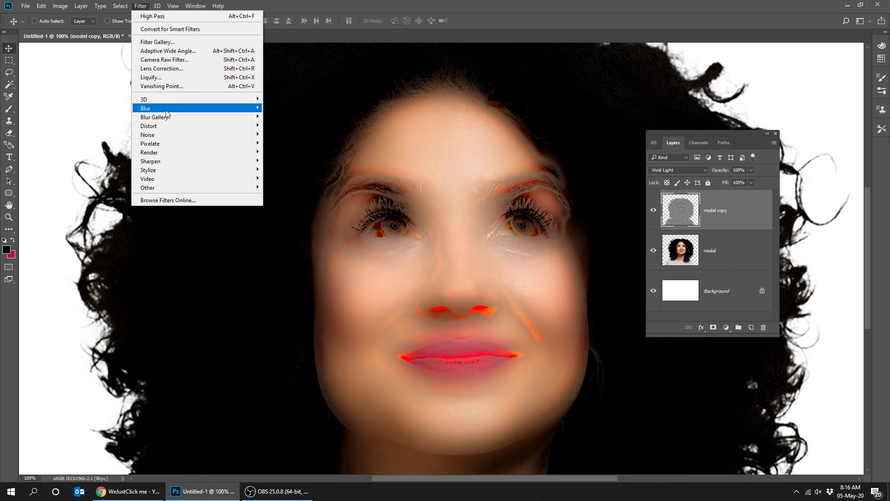
{"action": "mouse_move", "coordinate": [195, 109]}
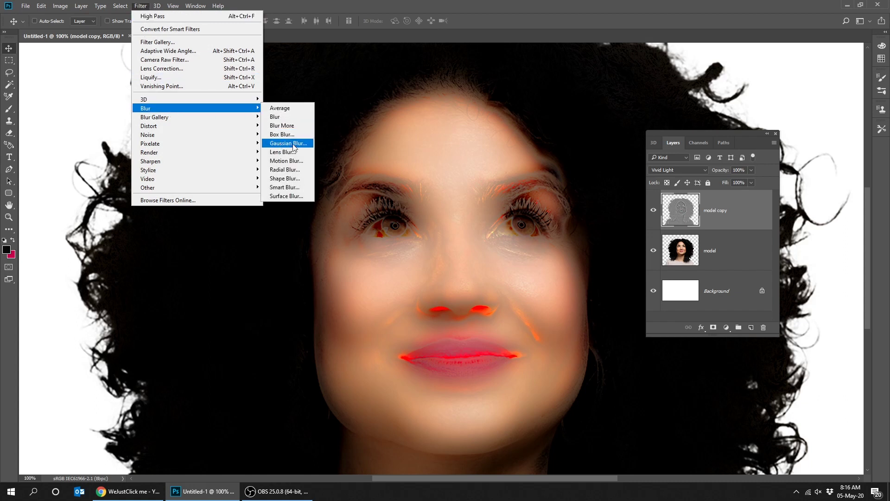
- Apply a Gaussian Blur of about 3.1 pixels to the model copy
{"action": "left_click", "coordinate": [291, 146]}
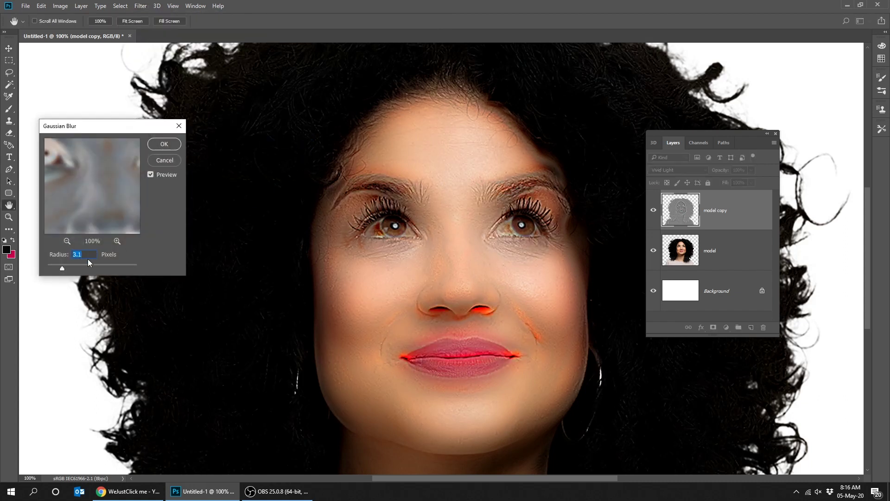
{"action": "left_click_drag", "start_coordinate": [65, 269], "coordinate": [66, 269]}
{"action": "type", "text": "4"}
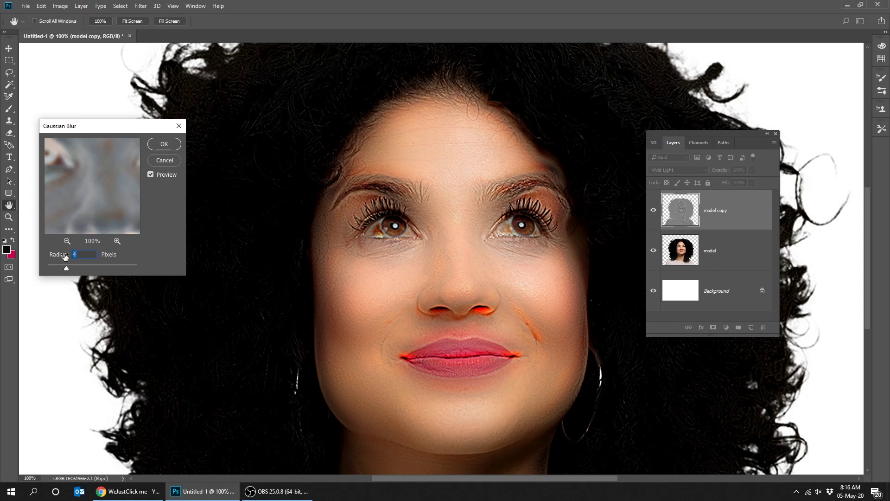
{"action": "type", "text": ".1"}
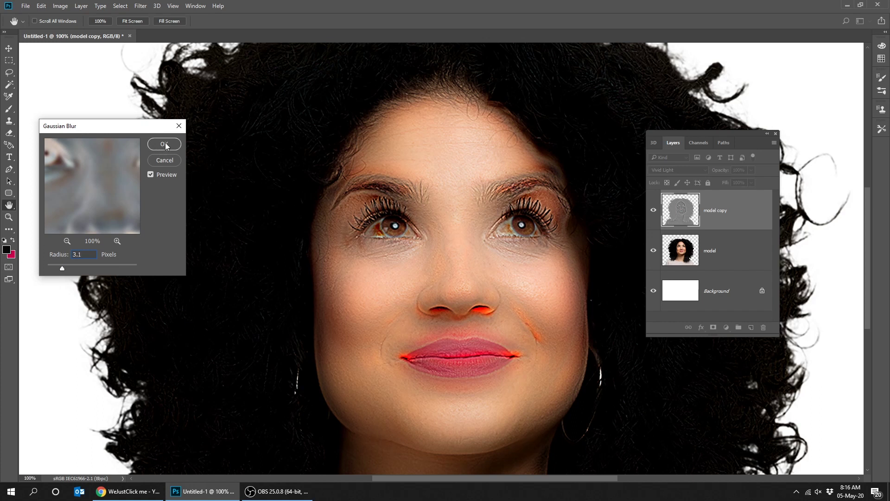
{"action": "left_click", "coordinate": [165, 145]}
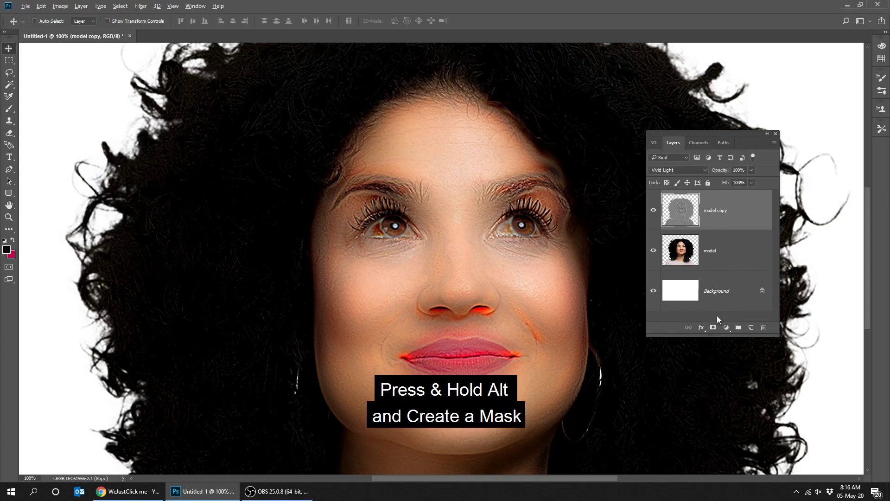
- Add a black layer mask to the model copy and switch to the Brush tool
{"action": "left_click", "coordinate": [713, 328], "text": "alt"}
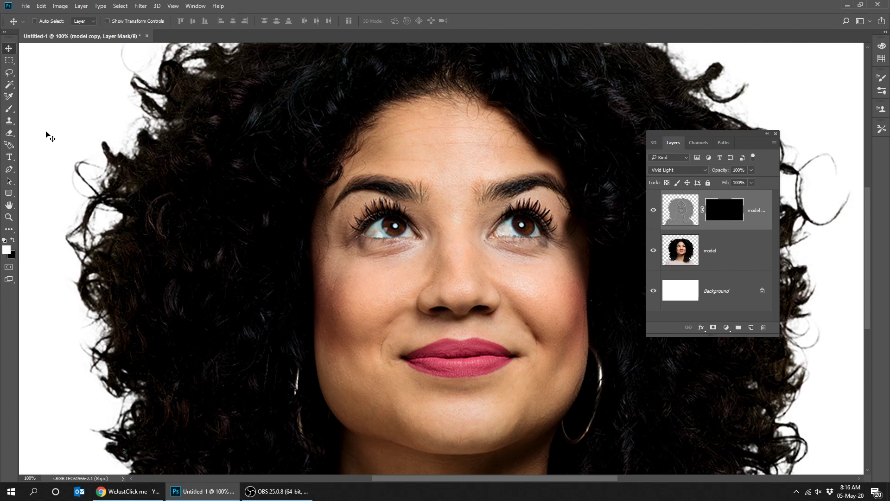
{"action": "key", "text": "b"}
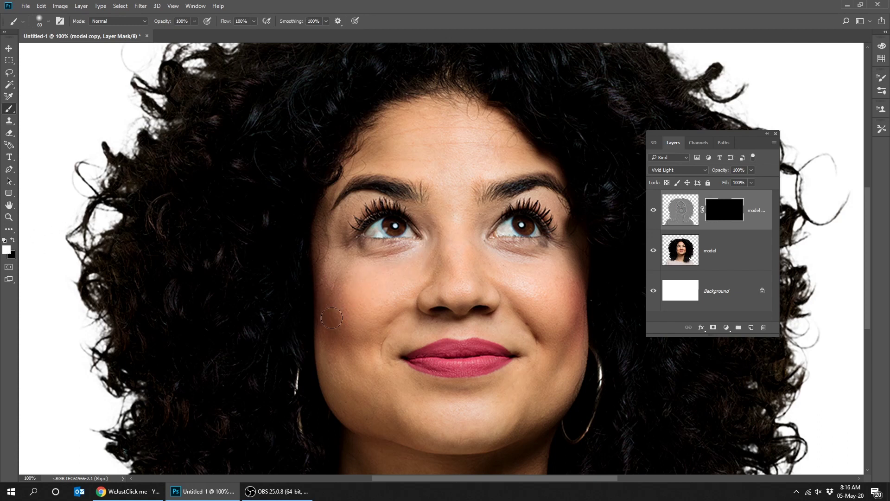
- Paint smoothing onto the jaw, both cheeks, forehead, under-eye area, chin and nose
{"action": "left_click_drag", "start_coordinate": [336, 335], "coordinate": [504, 427]}
{"action": "mouse_move", "coordinate": [535, 396]}
{"action": "left_mouse_down"}
{"action": "mouse_move", "coordinate": [547, 297]}
{"action": "mouse_move", "coordinate": [501, 274]}
{"action": "mouse_move", "coordinate": [427, 258]}
{"action": "mouse_move", "coordinate": [435, 257]}
{"action": "left_mouse_up"}
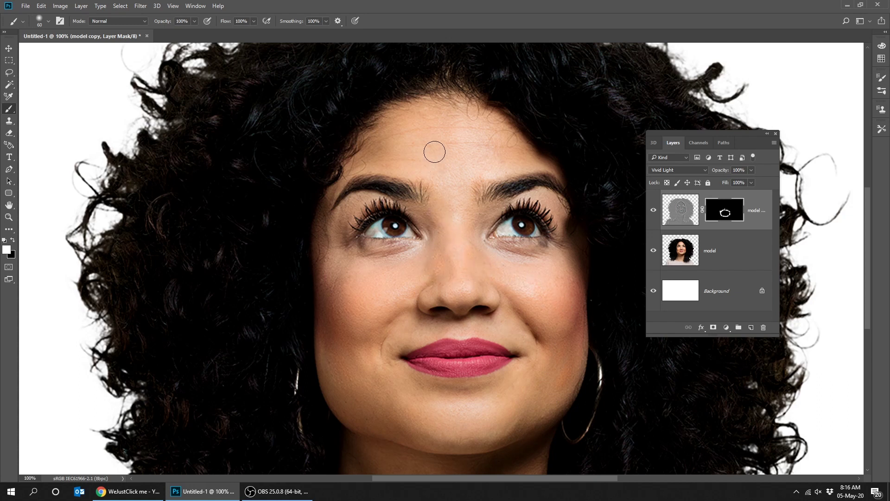
{"action": "mouse_move", "coordinate": [431, 152]}
{"action": "left_mouse_down"}
{"action": "mouse_move", "coordinate": [391, 144]}
{"action": "mouse_move", "coordinate": [439, 126]}
{"action": "mouse_move", "coordinate": [465, 133]}
{"action": "mouse_move", "coordinate": [465, 143]}
{"action": "mouse_move", "coordinate": [394, 132]}
{"action": "mouse_move", "coordinate": [408, 157]}
{"action": "mouse_move", "coordinate": [527, 151]}
{"action": "mouse_move", "coordinate": [475, 149]}
{"action": "mouse_move", "coordinate": [429, 132]}
{"action": "mouse_move", "coordinate": [390, 141]}
{"action": "mouse_move", "coordinate": [448, 123]}
{"action": "mouse_move", "coordinate": [509, 153]}
{"action": "mouse_move", "coordinate": [401, 156]}
{"action": "left_mouse_up"}
{"action": "mouse_move", "coordinate": [473, 258]}
{"action": "left_mouse_down"}
{"action": "mouse_move", "coordinate": [550, 256]}
{"action": "mouse_move", "coordinate": [526, 269]}
{"action": "mouse_move", "coordinate": [540, 260]}
{"action": "mouse_move", "coordinate": [552, 294]}
{"action": "mouse_move", "coordinate": [554, 373]}
{"action": "left_mouse_up"}
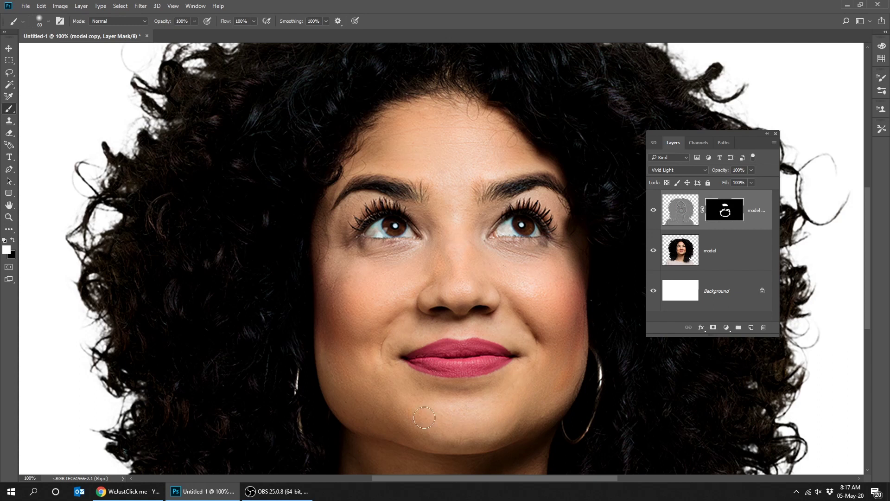
{"action": "mouse_move", "coordinate": [367, 296]}
{"action": "left_mouse_down"}
{"action": "mouse_move", "coordinate": [353, 308]}
{"action": "mouse_move", "coordinate": [355, 294]}
{"action": "mouse_move", "coordinate": [358, 306]}
{"action": "left_mouse_up"}
{"action": "mouse_move", "coordinate": [512, 272]}
{"action": "left_mouse_down"}
{"action": "mouse_move", "coordinate": [556, 304]}
{"action": "mouse_move", "coordinate": [464, 269]}
{"action": "left_mouse_up"}
- Toggle the smoothing layer to compare, then view the portrait panel-free at 100%
{"action": "left_click", "coordinate": [653, 208]}
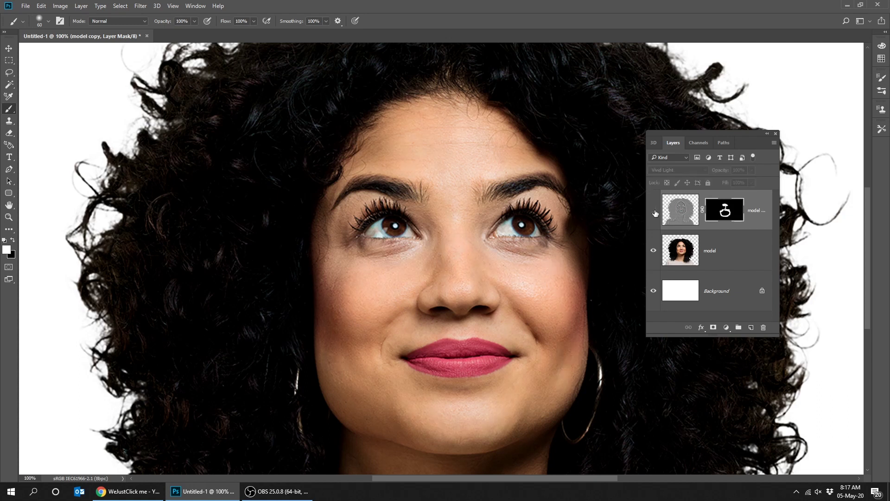
{"action": "left_click", "coordinate": [655, 210]}
{"action": "left_click", "coordinate": [654, 210]}
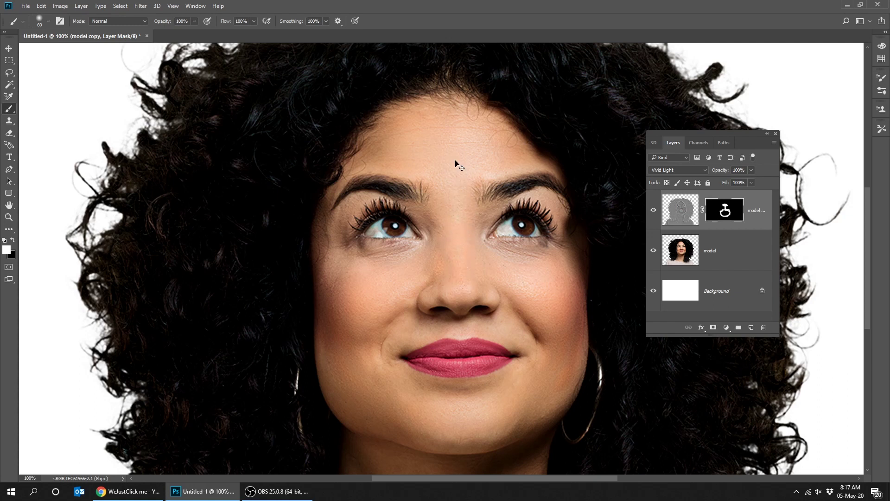
{"action": "scroll", "coordinate": [455, 161], "scroll_direction": "down", "scroll_amount": 2}
{"action": "scroll", "coordinate": [456, 163], "scroll_direction": "down", "scroll_amount": 1}
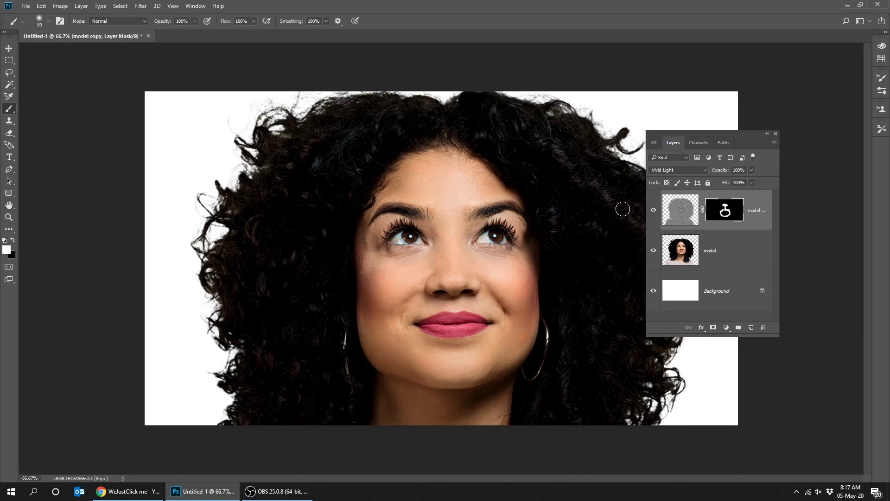
{"action": "left_click", "coordinate": [654, 211]}
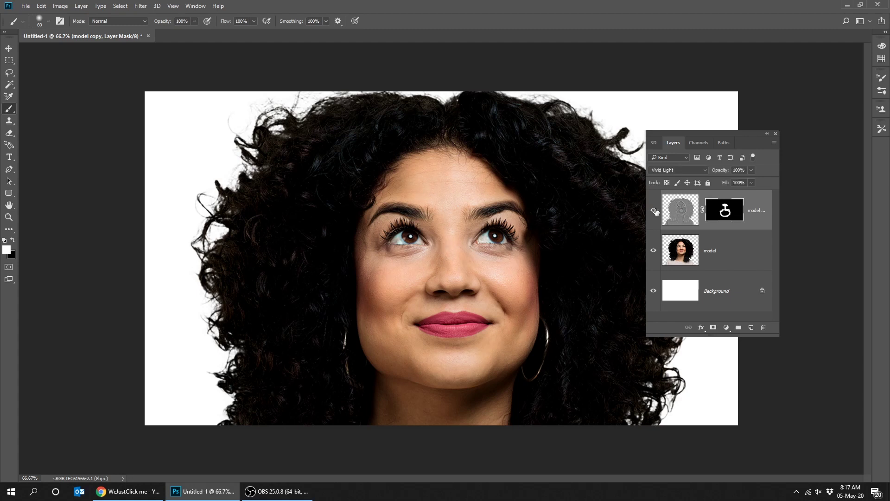
{"action": "left_click", "coordinate": [655, 210]}
{"action": "key", "text": "Tab"}
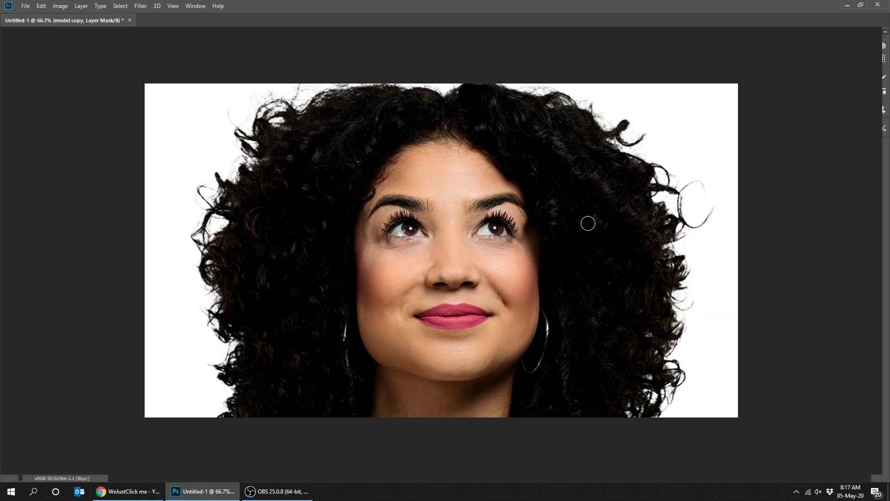
{"action": "key", "text": "ctrl+1"}
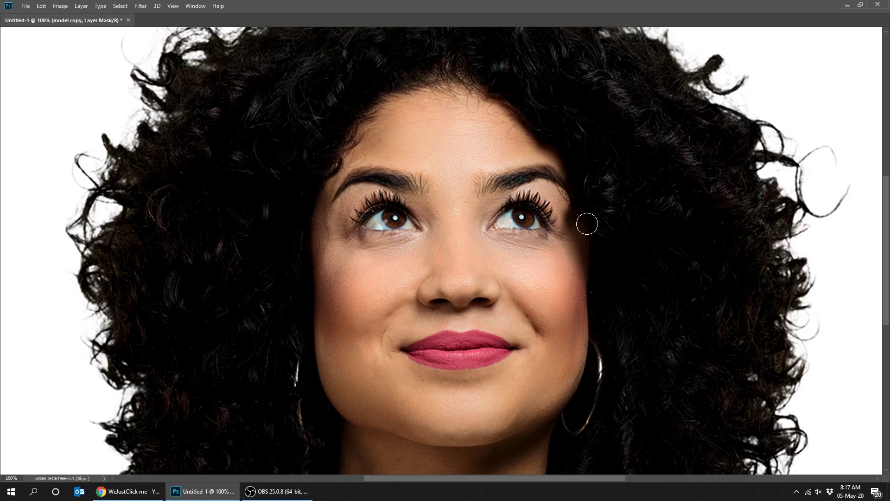